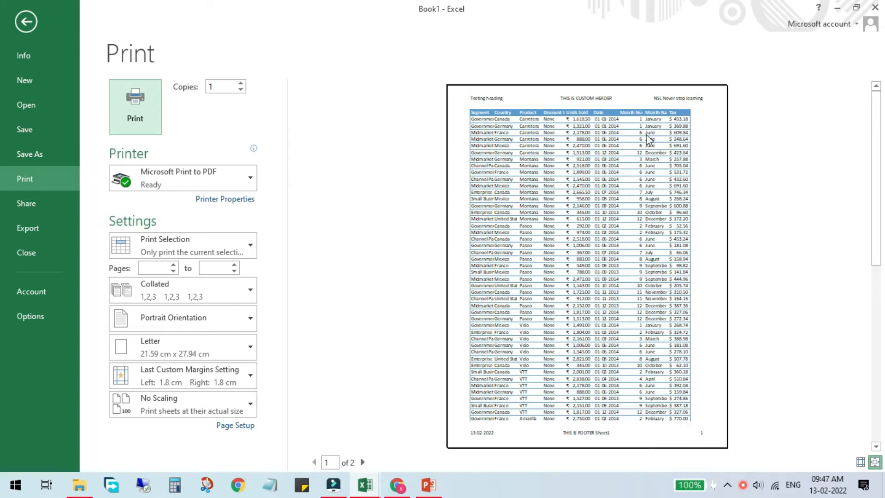
Step: Examine both pages of the print preview, then enlarge it to check the header text and table rows
{"action": "left_click_drag", "start_coordinate": [880, 135], "coordinate": [883, 187]}
{"action": "left_click", "coordinate": [877, 293]}
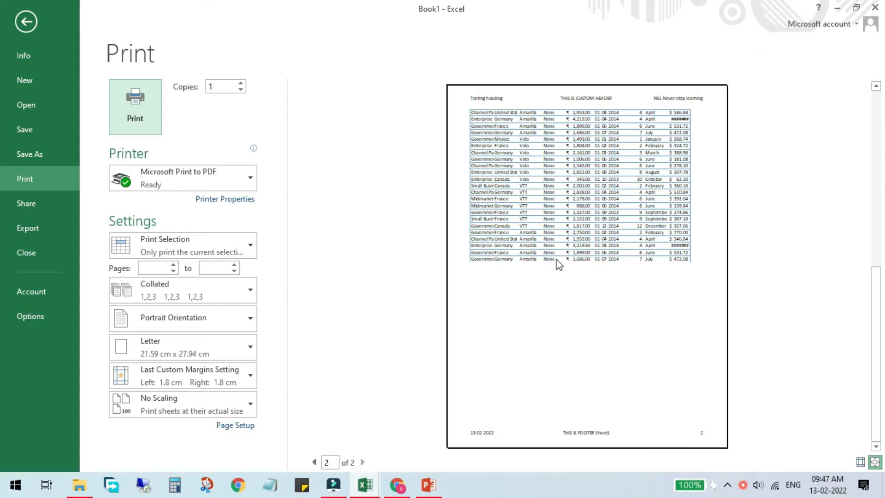
{"action": "left_click", "coordinate": [878, 105]}
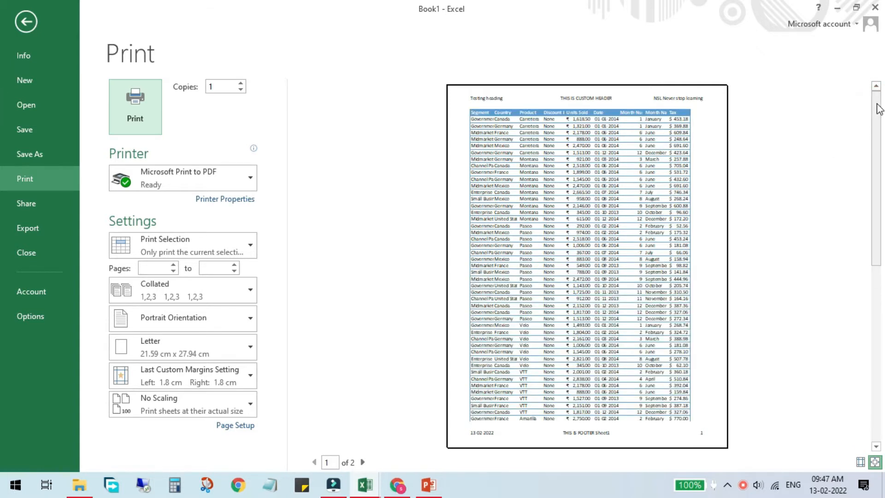
{"action": "left_click", "coordinate": [644, 139]}
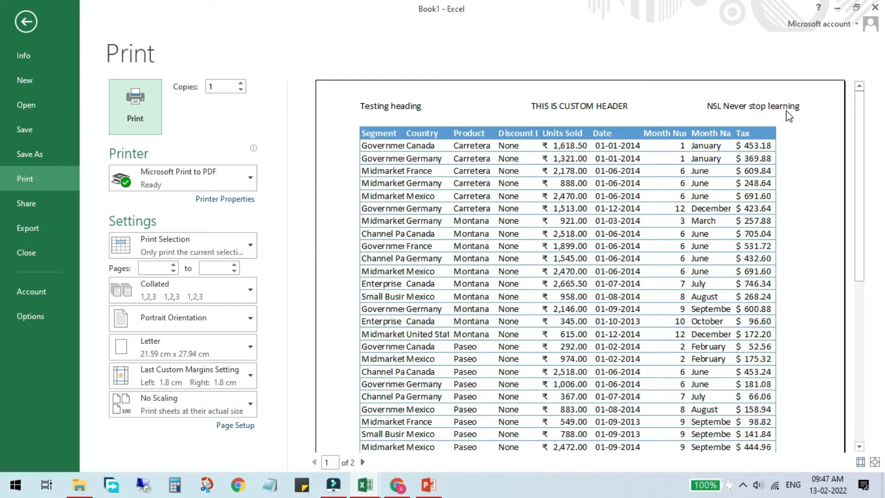
{"action": "left_click_drag", "start_coordinate": [860, 145], "coordinate": [851, 347]}
{"action": "scroll", "coordinate": [534, 339], "scroll_direction": "down", "scroll_amount": 5}
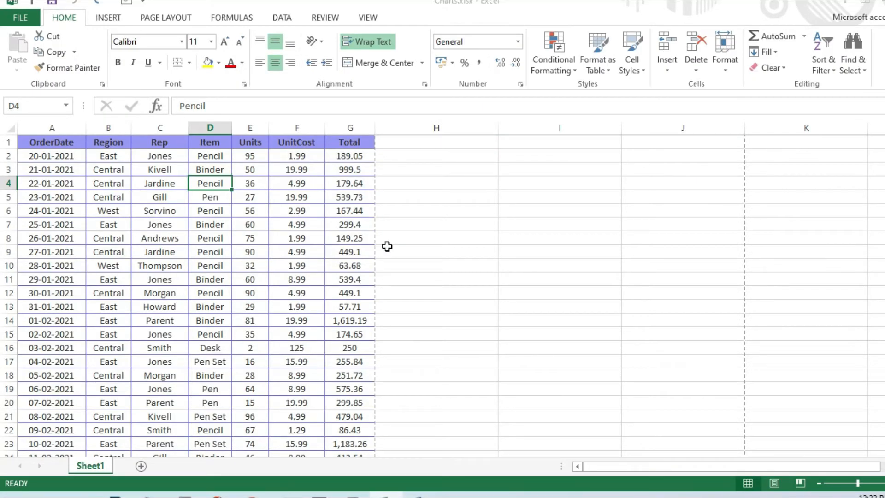
Step: Go to cell A1 of the orders table and open the sheet's print preview
{"action": "key", "text": "ctrl+Home"}
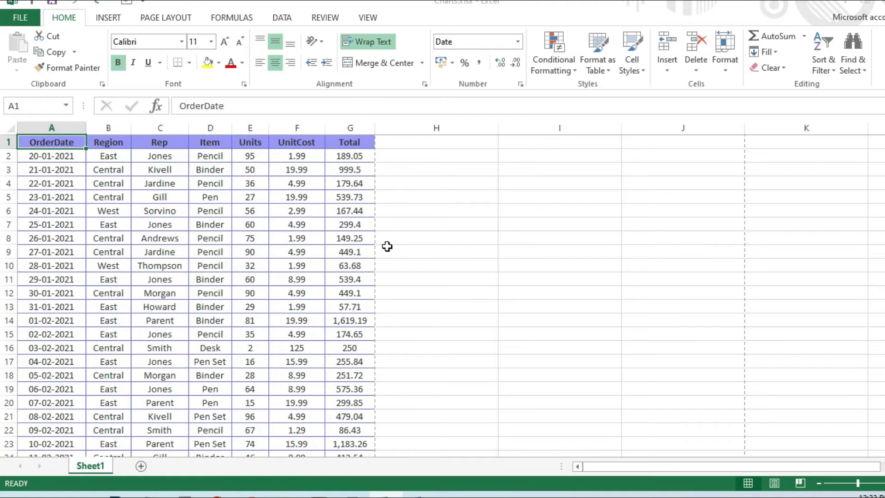
{"action": "left_click", "coordinate": [48, 169]}
{"action": "left_click", "coordinate": [68, 138]}
{"action": "left_click", "coordinate": [7, 17]}
{"action": "left_click", "coordinate": [36, 191]}
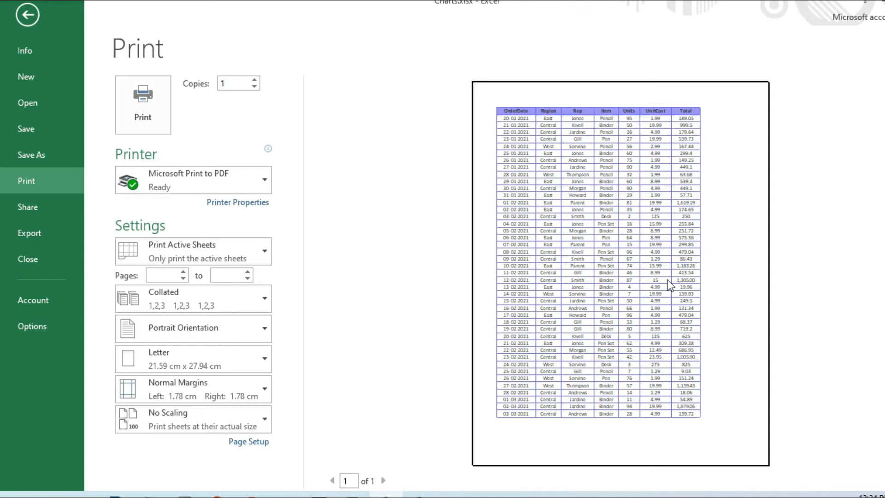
Step: Set the print orientation to landscape, check the previewed pages and return to the worksheet
{"action": "left_click", "coordinate": [195, 331]}
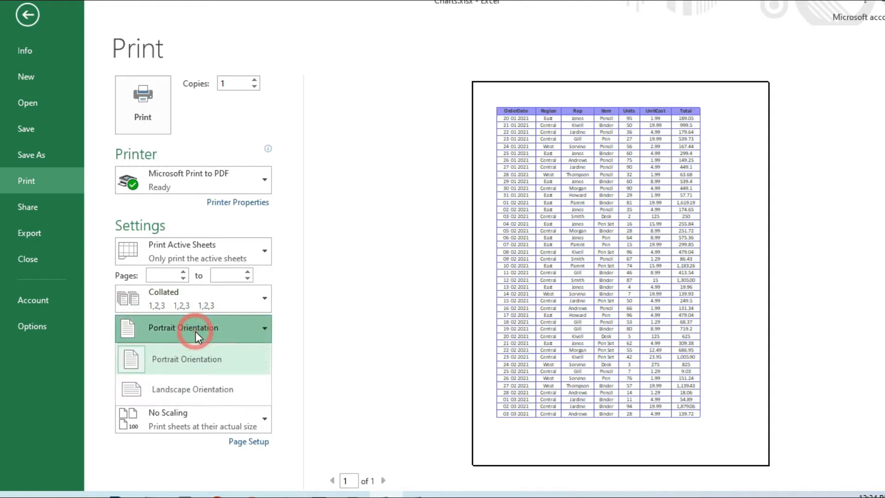
{"action": "left_click", "coordinate": [197, 389]}
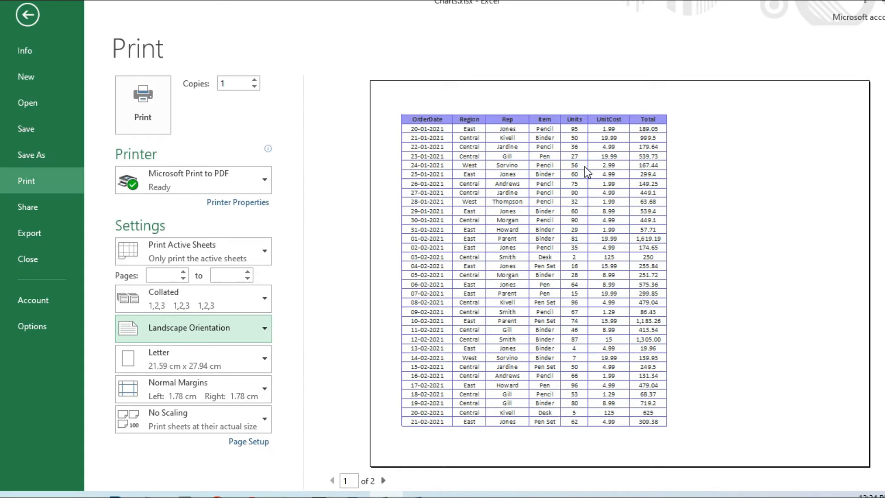
{"action": "scroll", "coordinate": [584, 166], "scroll_direction": "down", "scroll_amount": 1}
{"action": "scroll", "coordinate": [584, 166], "scroll_direction": "up", "scroll_amount": 1}
{"action": "key", "text": "Escape"}
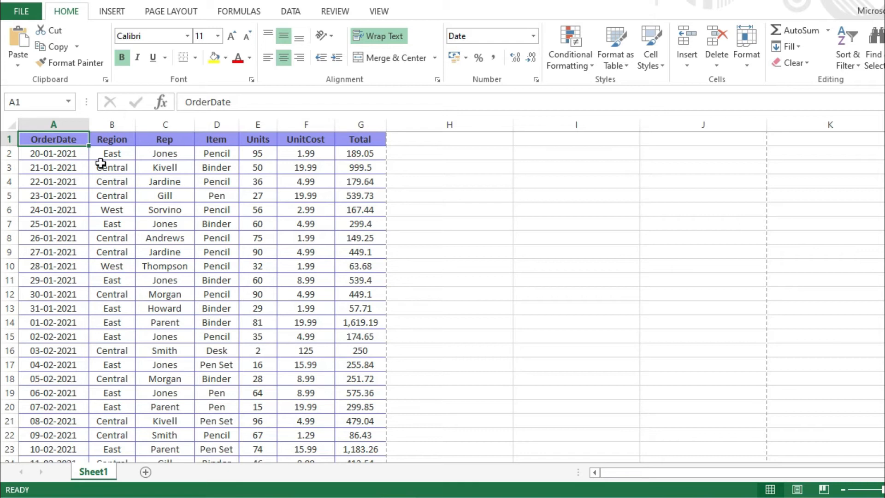
Step: Limit printing to the selected range A1:G20 by using the Print Selection option
{"action": "left_click_drag", "start_coordinate": [61, 138], "coordinate": [347, 408]}
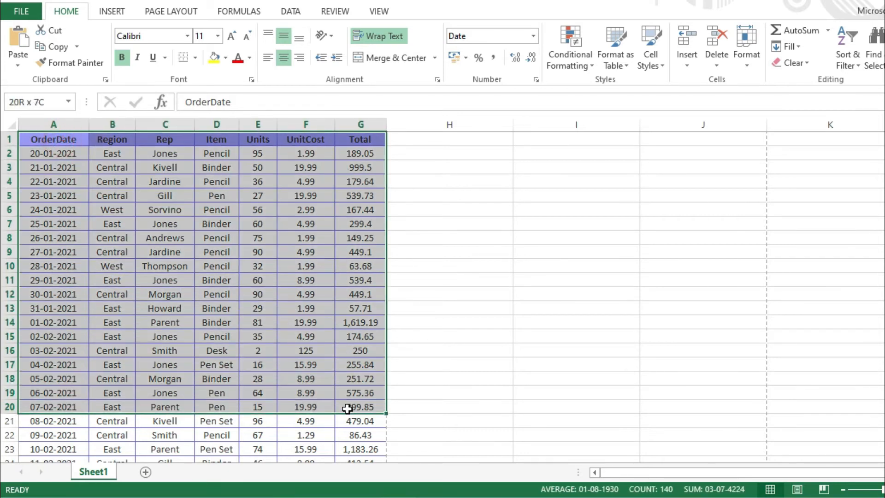
{"action": "left_click", "coordinate": [25, 12]}
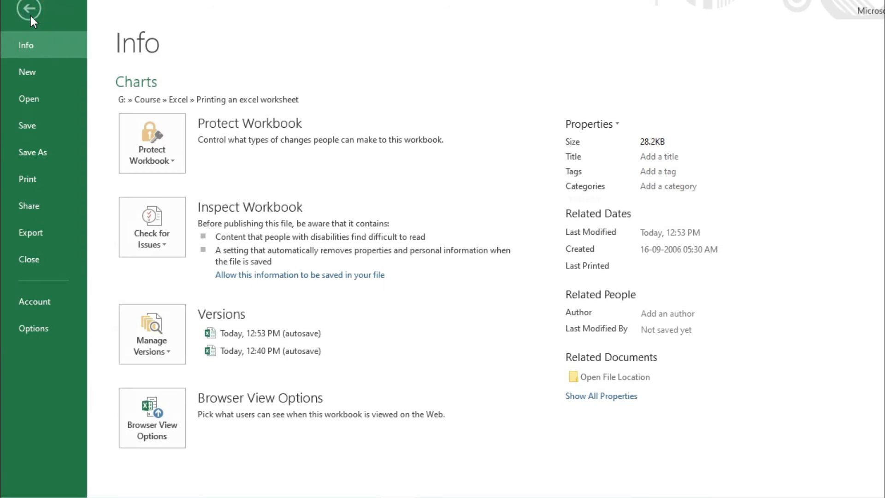
{"action": "left_click", "coordinate": [43, 177]}
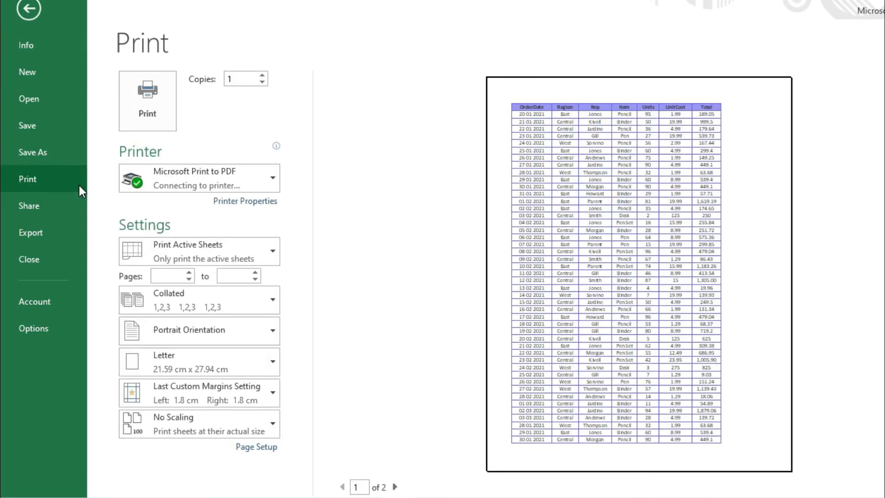
{"action": "left_click", "coordinate": [174, 240]}
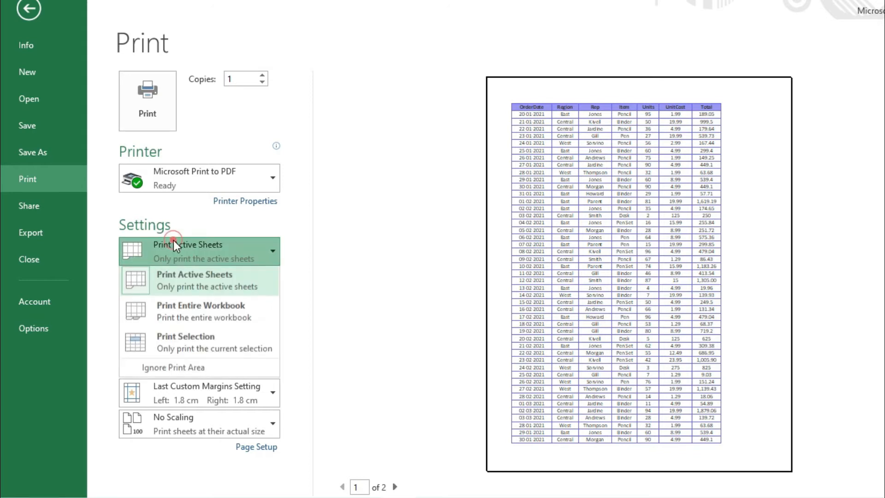
{"action": "left_click", "coordinate": [179, 339]}
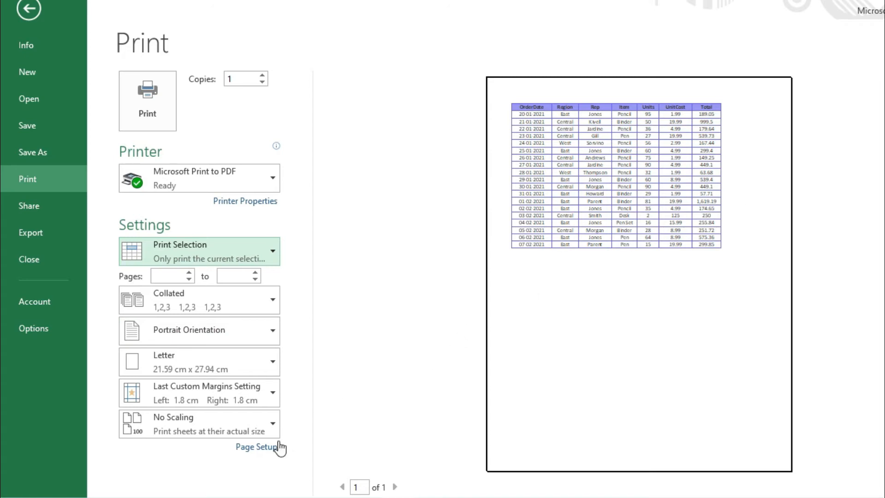
Step: Give the page the preset header "Page 1" and add "Test print header" in its left section
{"action": "left_click", "coordinate": [254, 448]}
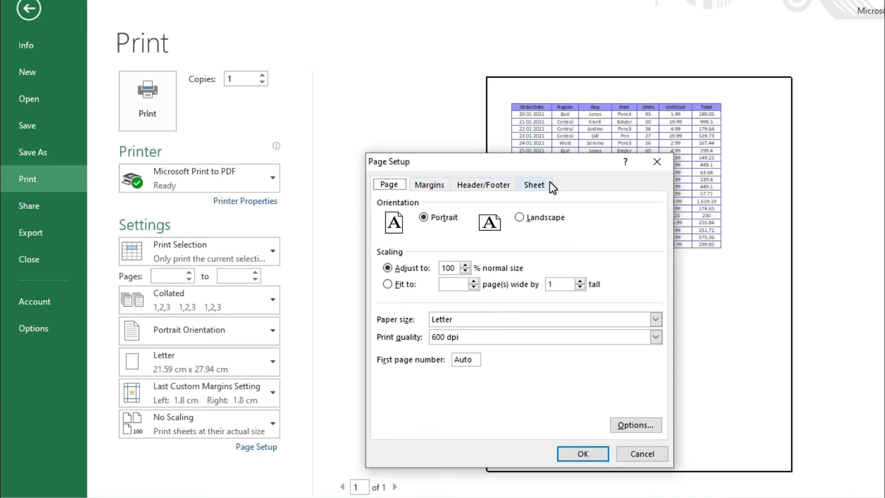
{"action": "left_click", "coordinate": [481, 185]}
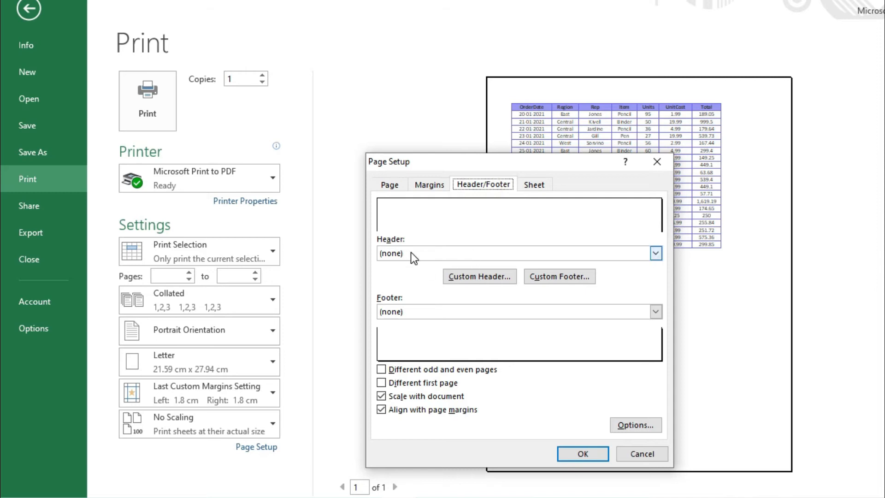
{"action": "left_click", "coordinate": [411, 252]}
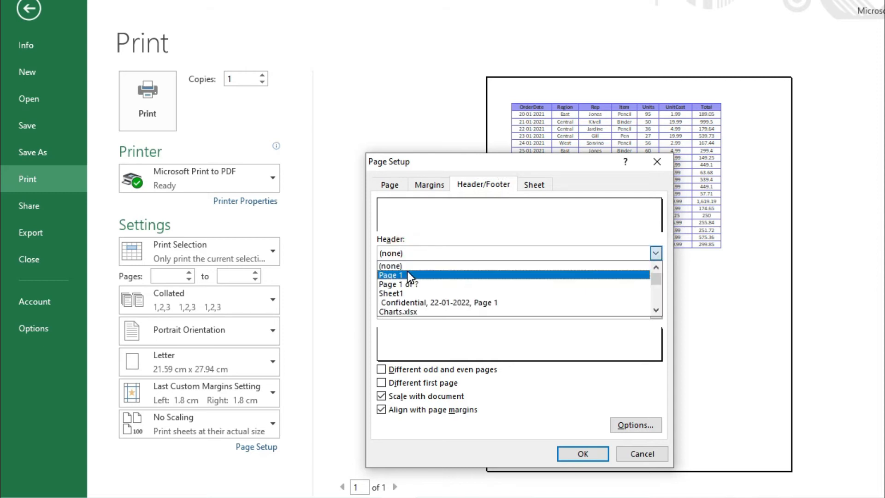
{"action": "left_click", "coordinate": [407, 271]}
{"action": "left_click", "coordinate": [465, 278]}
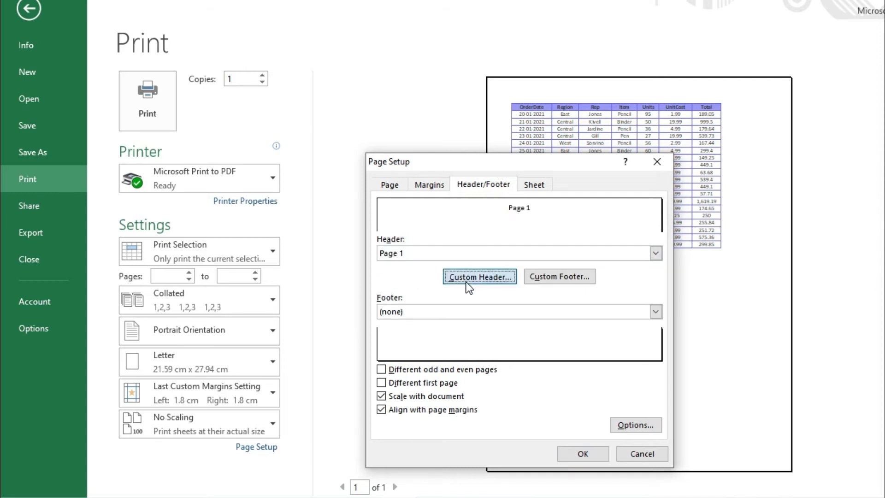
{"action": "type", "text": "Test print header"}
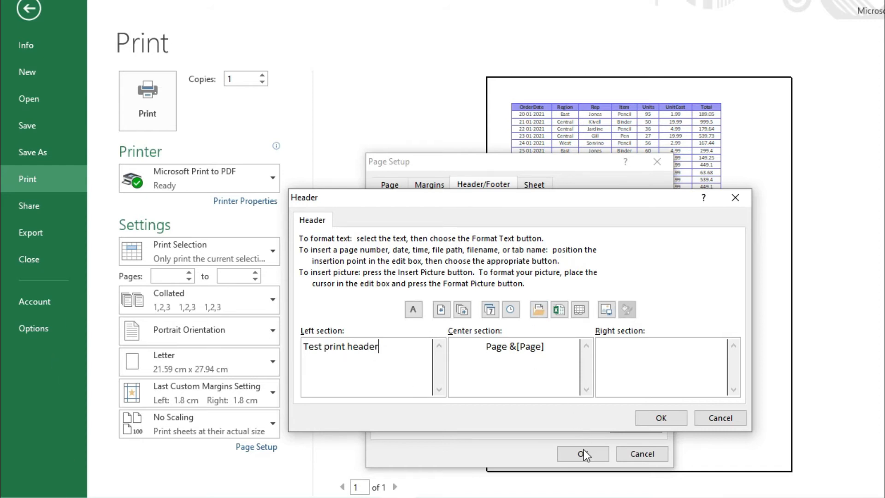
{"action": "left_click", "coordinate": [656, 412]}
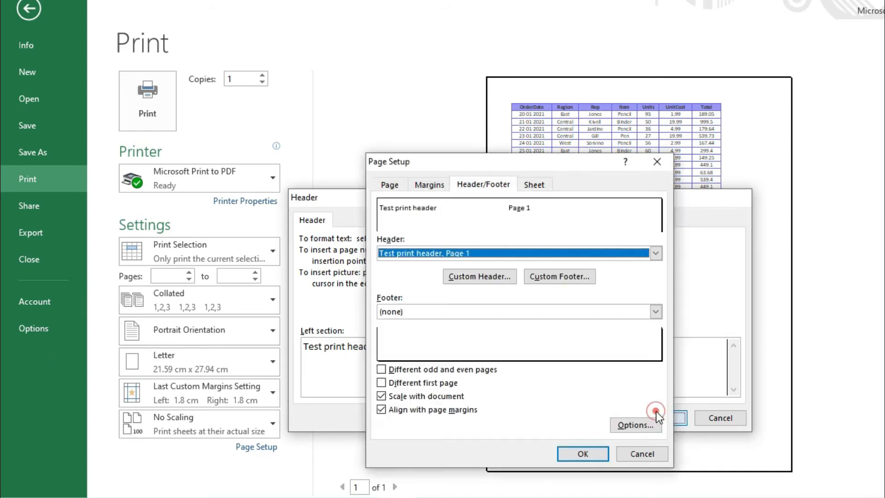
Step: Apply the preset footer "Page 1" with "Excel training test footer" in its left section, and confirm the page setup
{"action": "left_click", "coordinate": [498, 312]}
{"action": "left_click", "coordinate": [454, 334]}
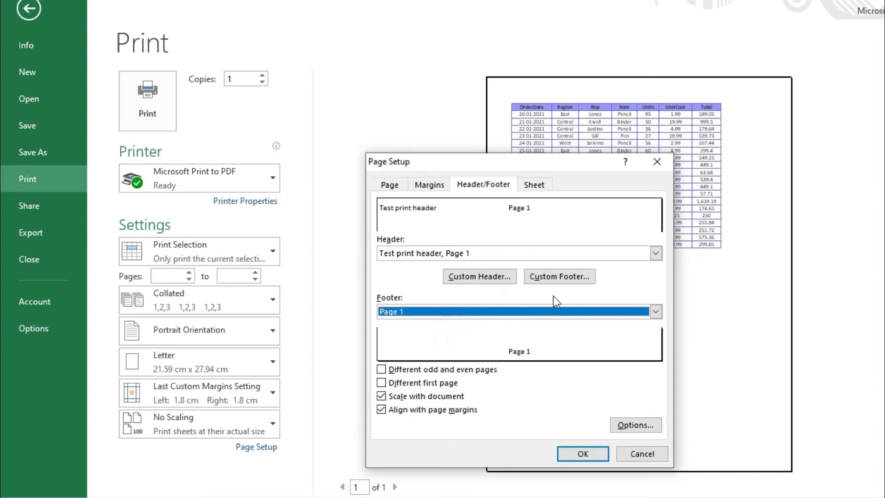
{"action": "left_click", "coordinate": [570, 278]}
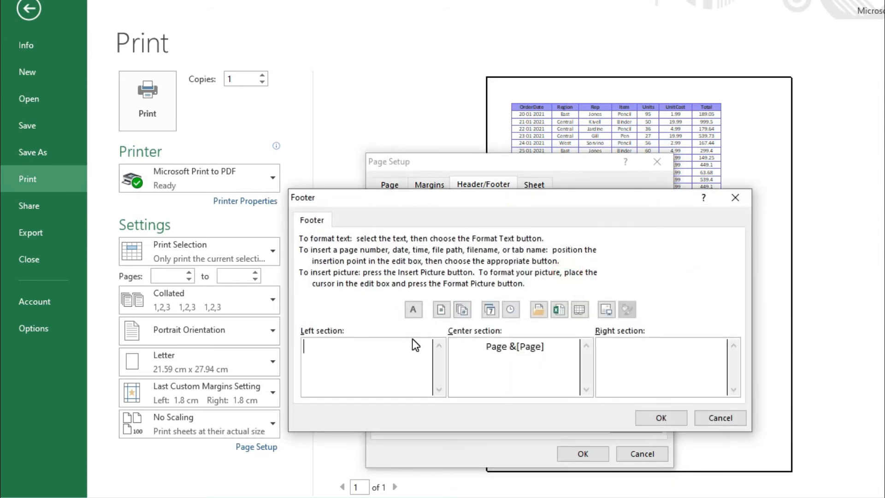
{"action": "type", "text": "Excel training test footer"}
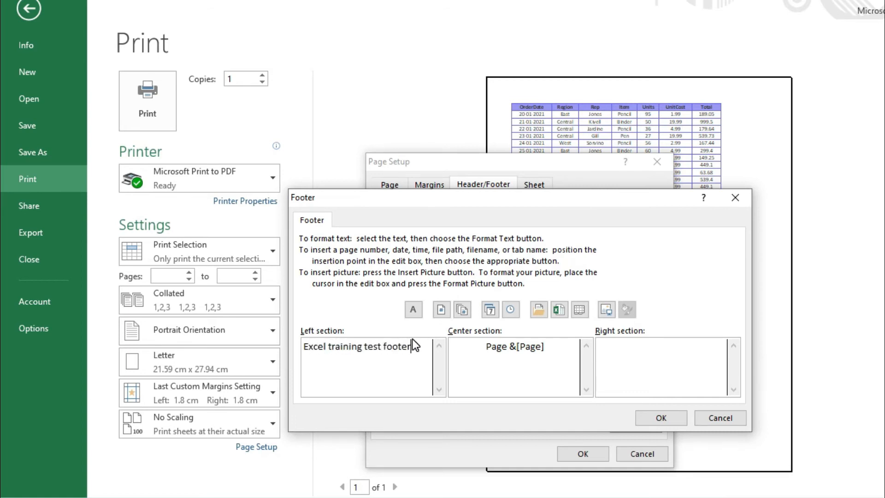
{"action": "left_click", "coordinate": [652, 421]}
{"action": "left_click", "coordinate": [582, 453]}
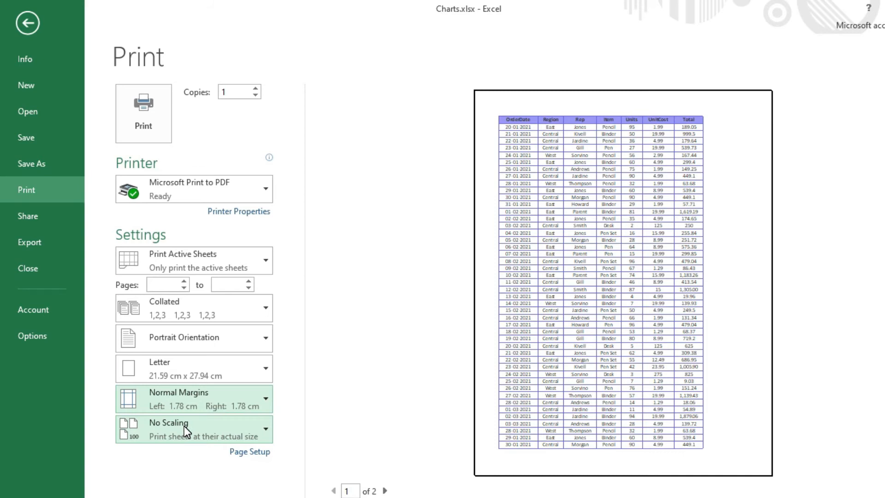
{"action": "left_click", "coordinate": [197, 261]}
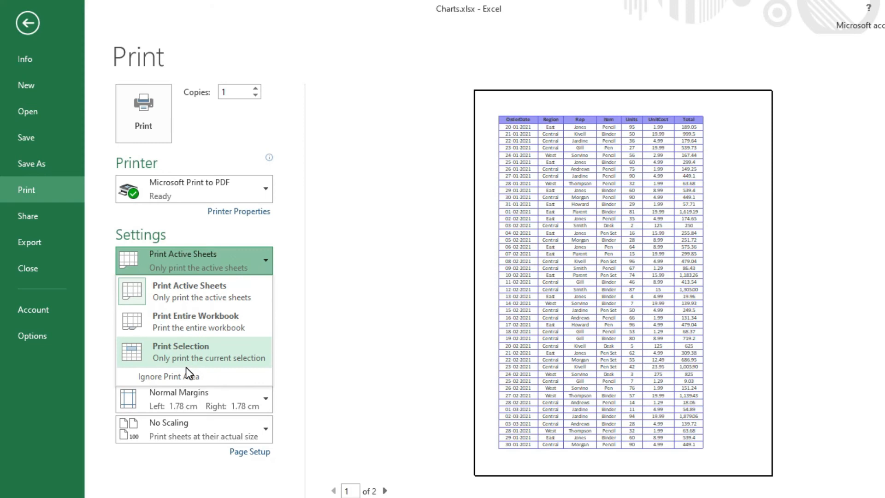
{"action": "left_click", "coordinate": [297, 324]}
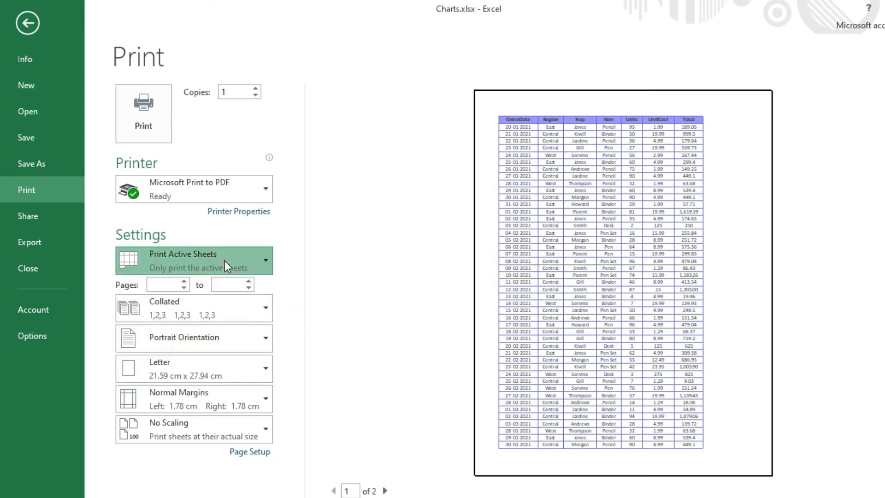